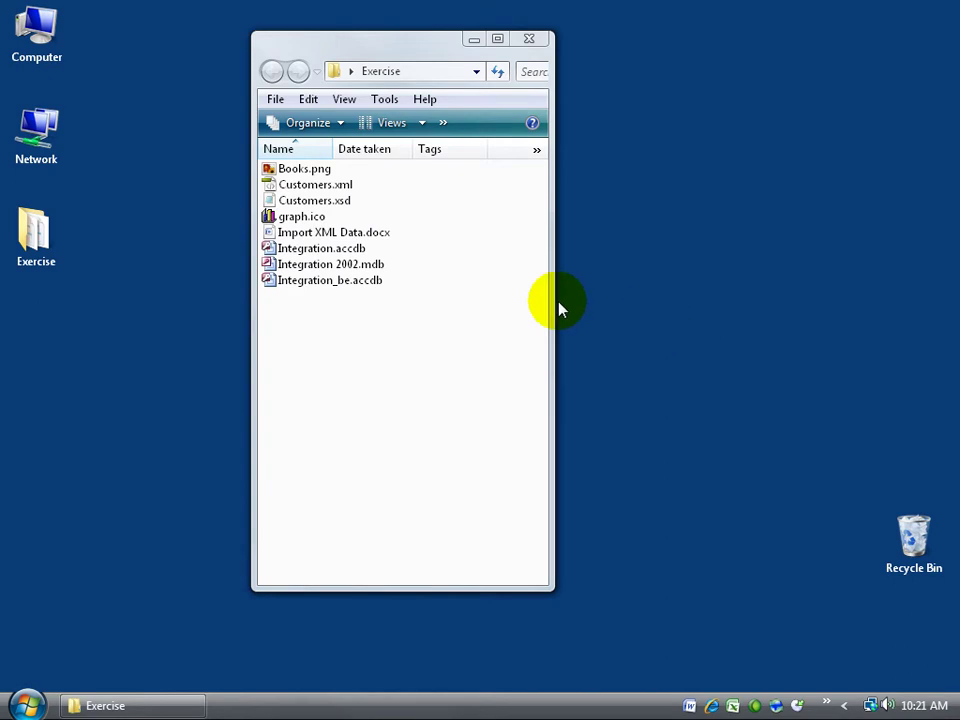
pyautogui.click(335, 248)
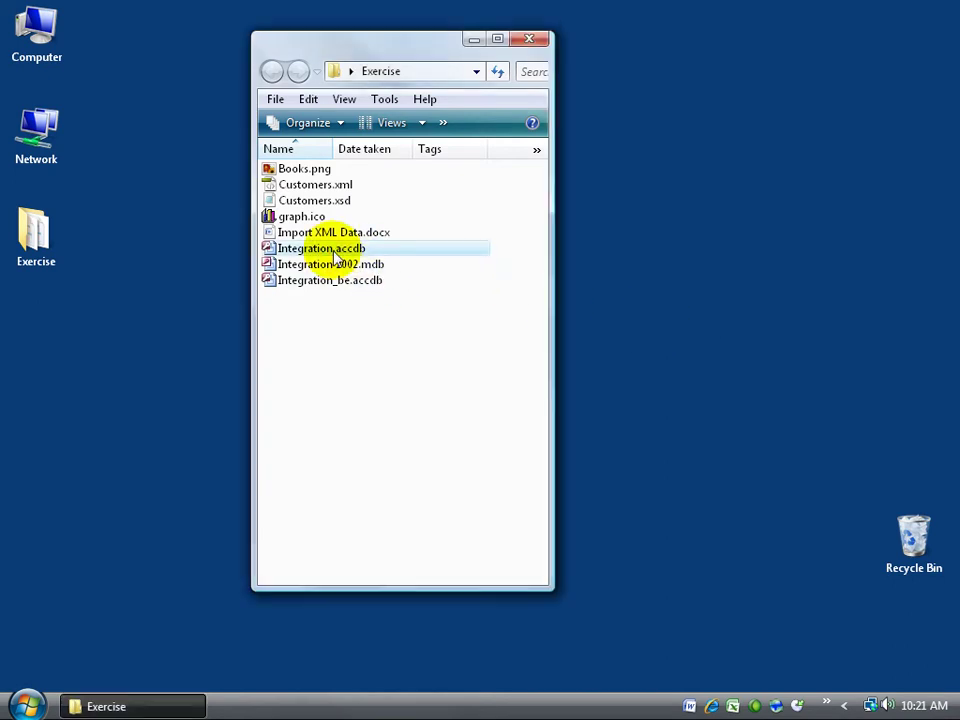
pyautogui.click(335, 283)
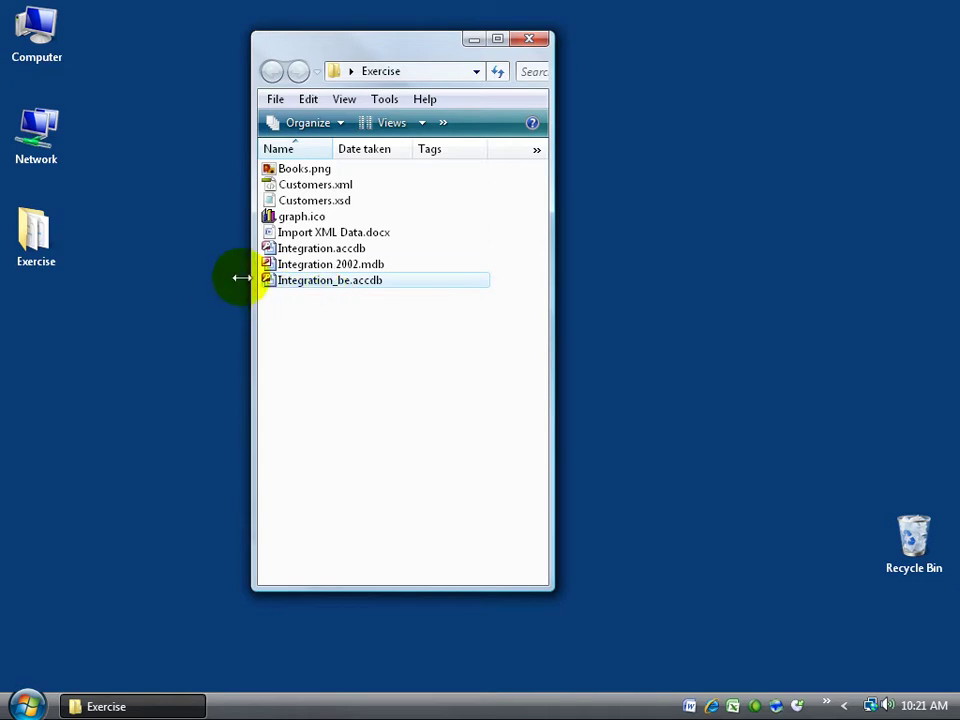
pyautogui.click(285, 248)
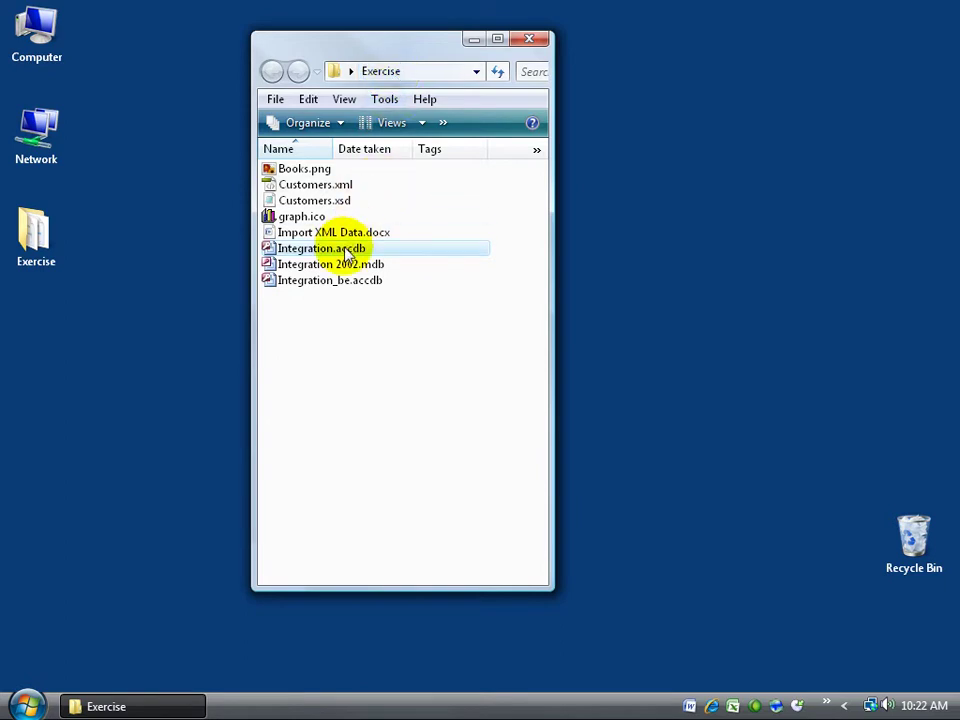
pyautogui.moveTo(315, 256)
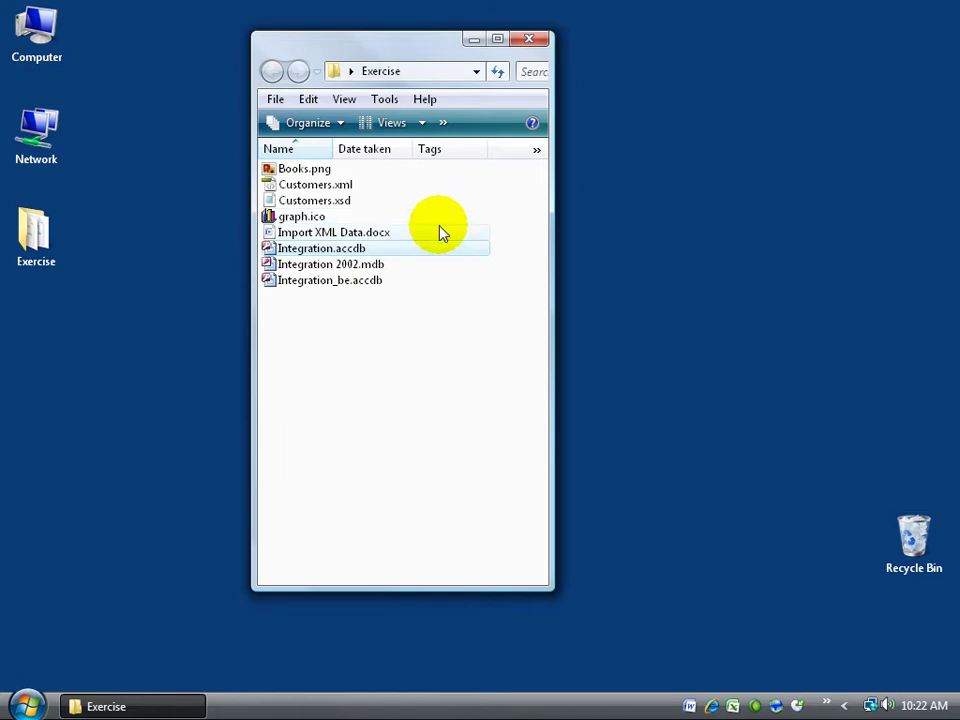
# Move Integration_be.accdb from the Exercise folder to the desktop and copy it into the share folder on network device LS-GLD60.
pyautogui.moveTo(339, 283); pyautogui.dragTo(172, 362)
pyautogui.doubleClick(47, 168)
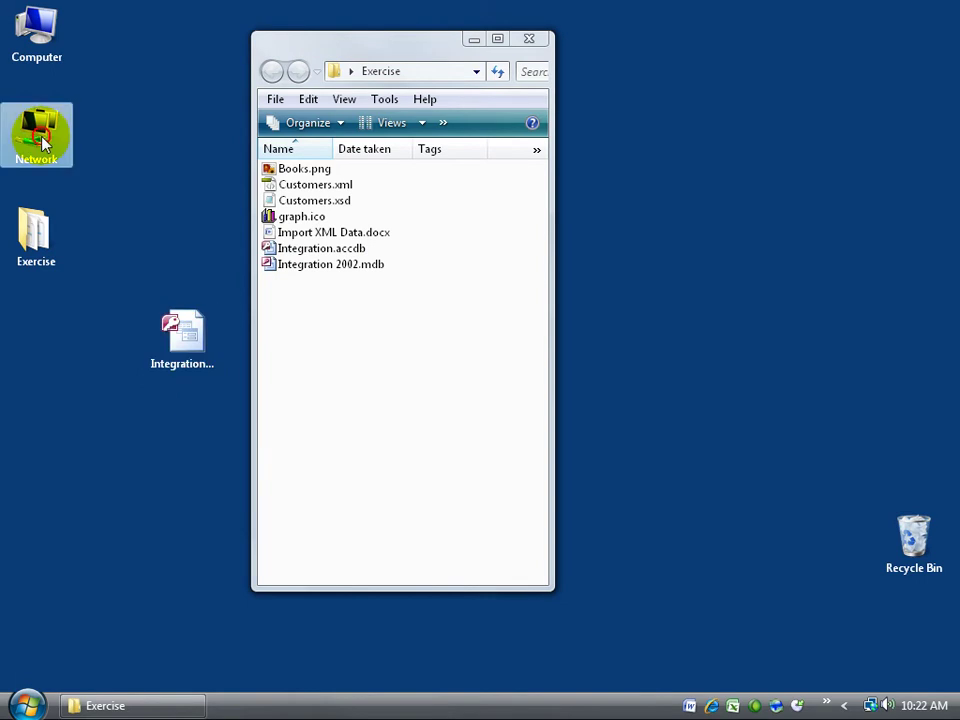
pyautogui.doubleClick(47, 238)
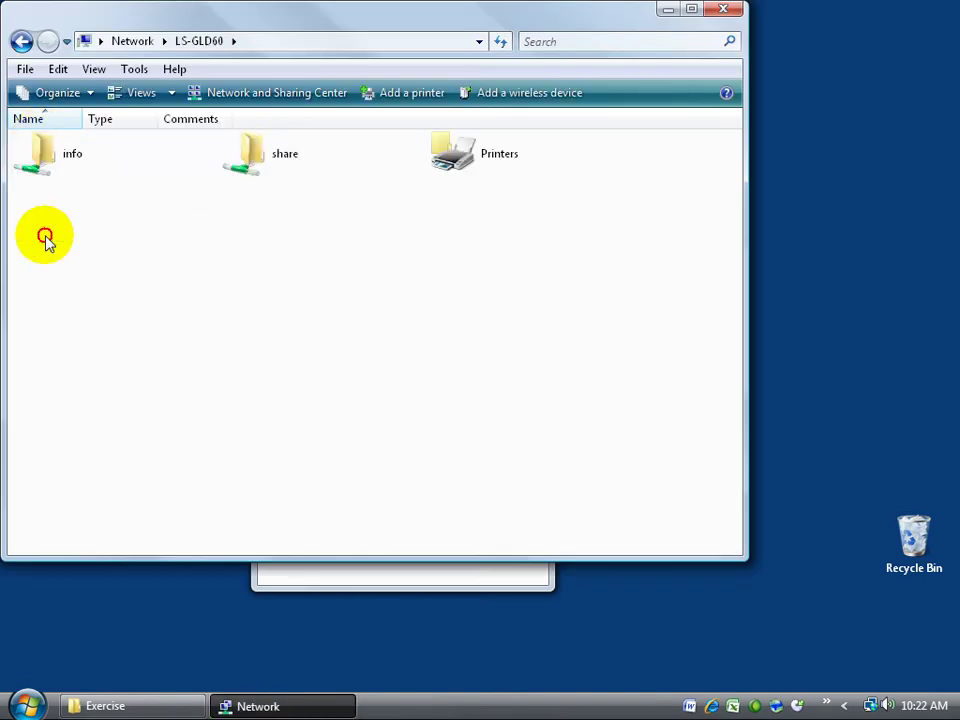
pyautogui.doubleClick(259, 143)
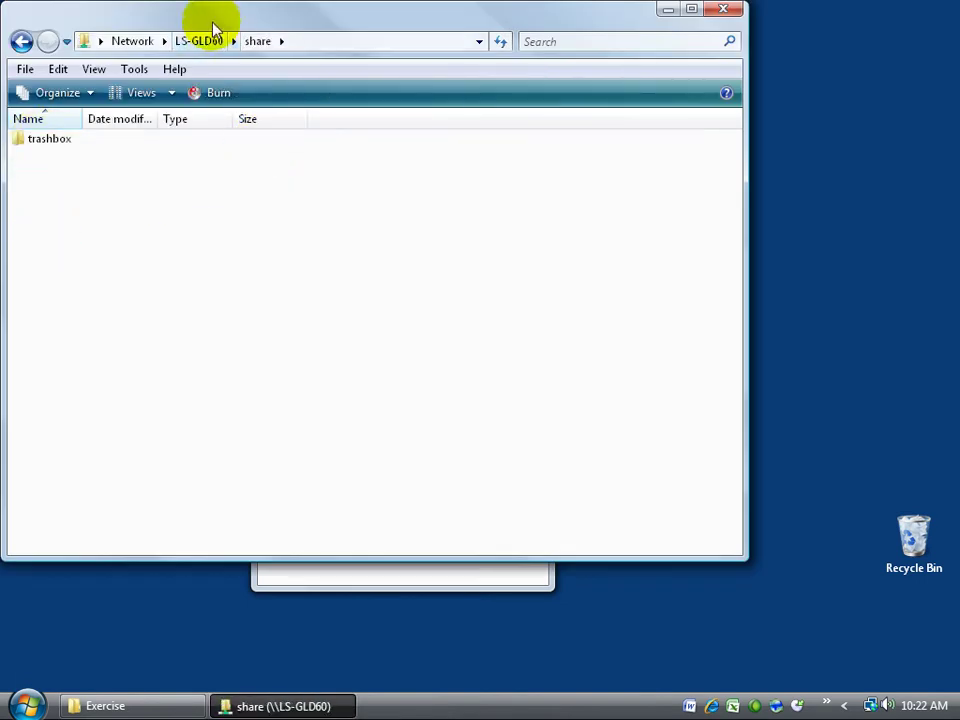
pyautogui.moveTo(214, 26); pyautogui.dragTo(486, 43)
pyautogui.moveTo(183, 337); pyautogui.dragTo(435, 298)
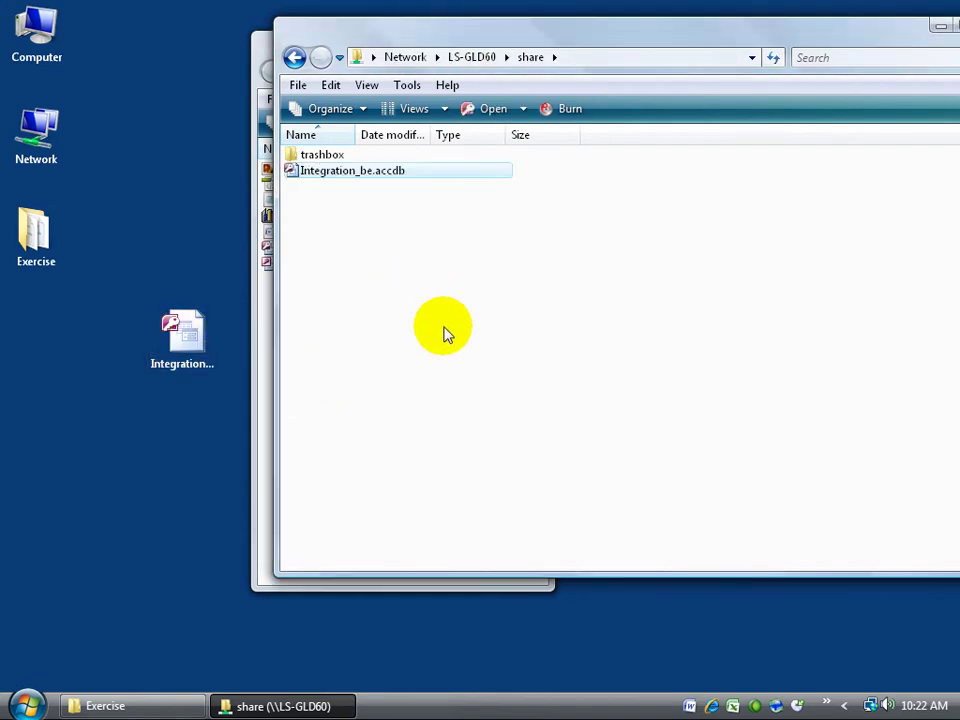
# Delete the desktop copy of Integration_be.accdb and close the network share window.
pyautogui.rightClick(184, 323)
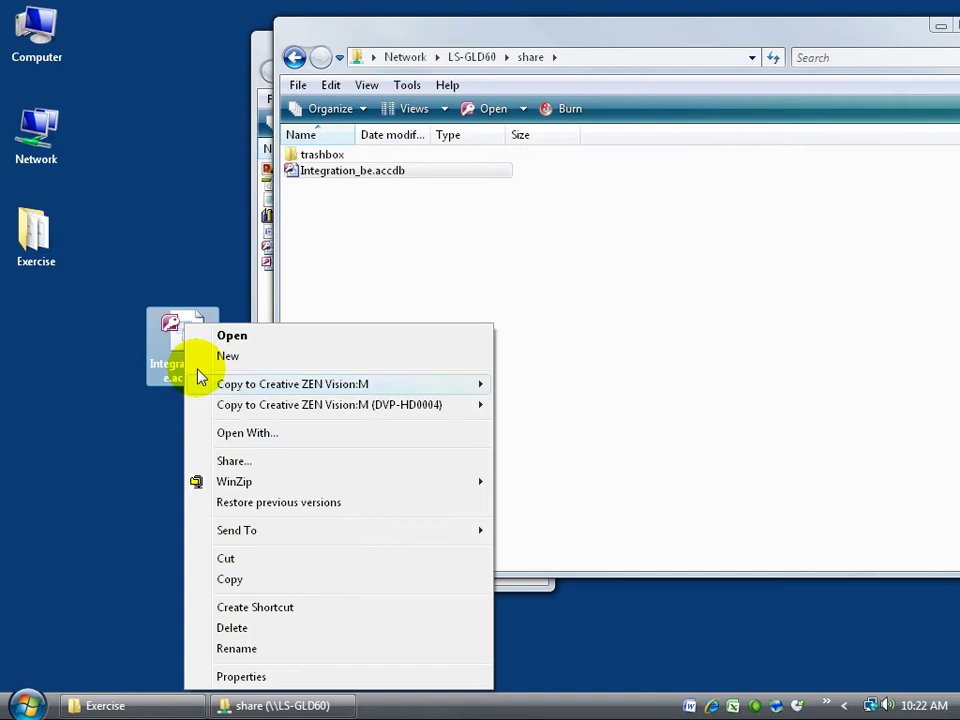
pyautogui.click(250, 627)
pyautogui.click(533, 429)
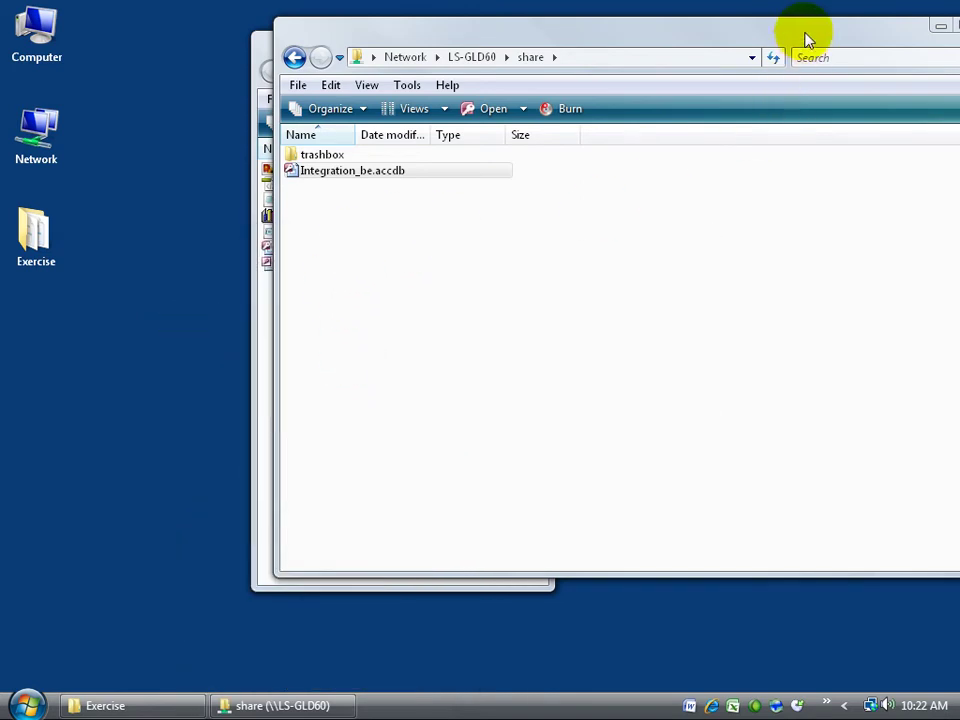
pyautogui.moveTo(808, 36); pyautogui.dragTo(518, 72)
pyautogui.click(714, 60)
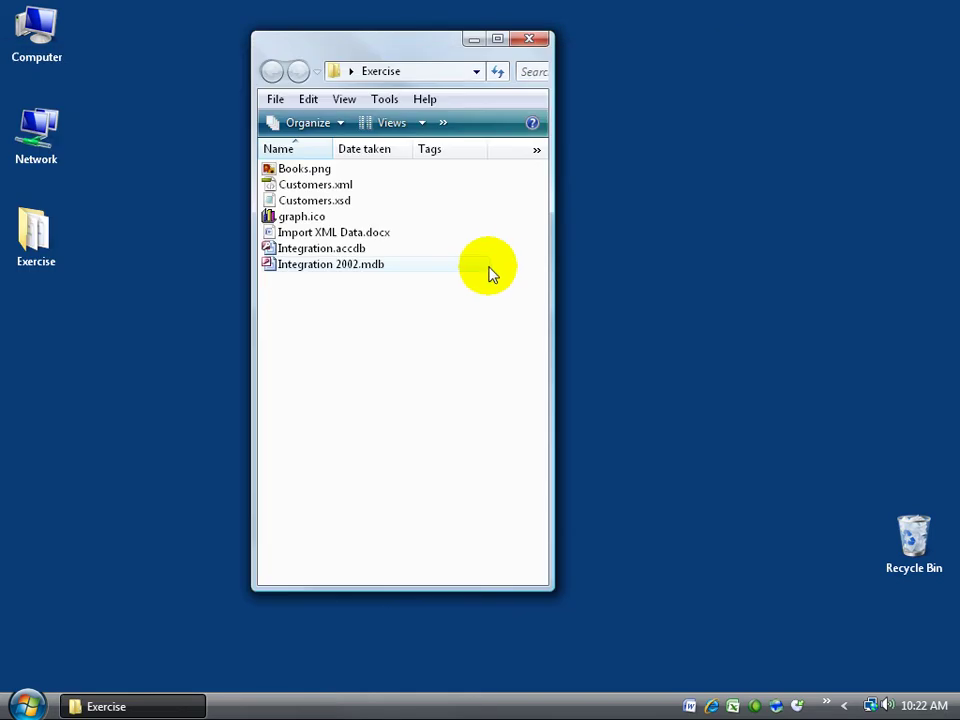
# Open the Integration.accdb database in Access and try to open its Switchboard Items linked table.
pyautogui.doubleClick(305, 252)
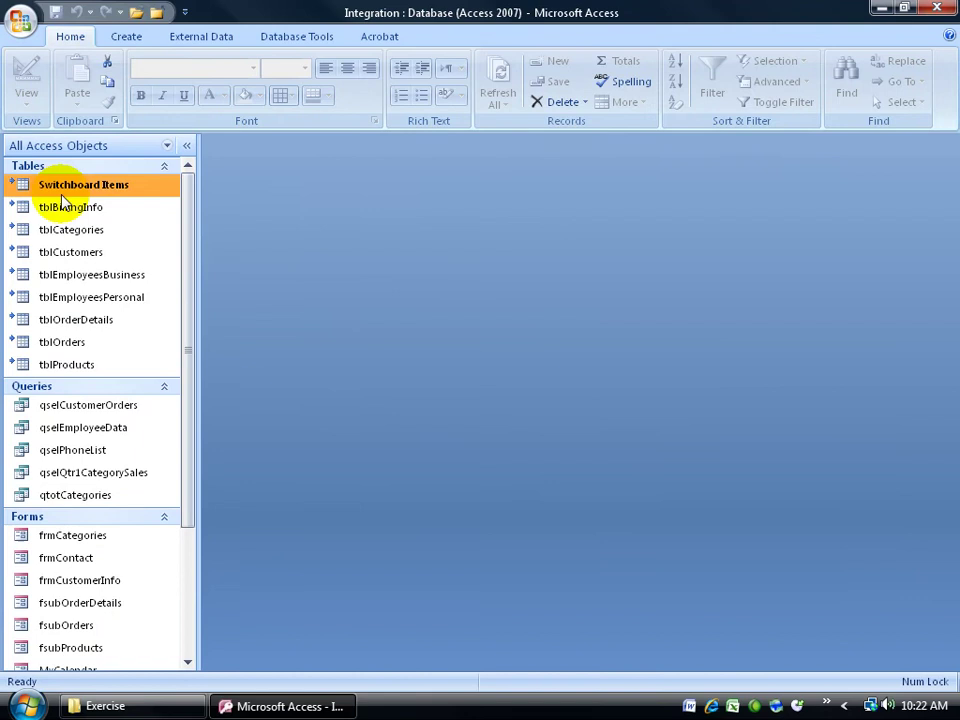
pyautogui.doubleClick(62, 196)
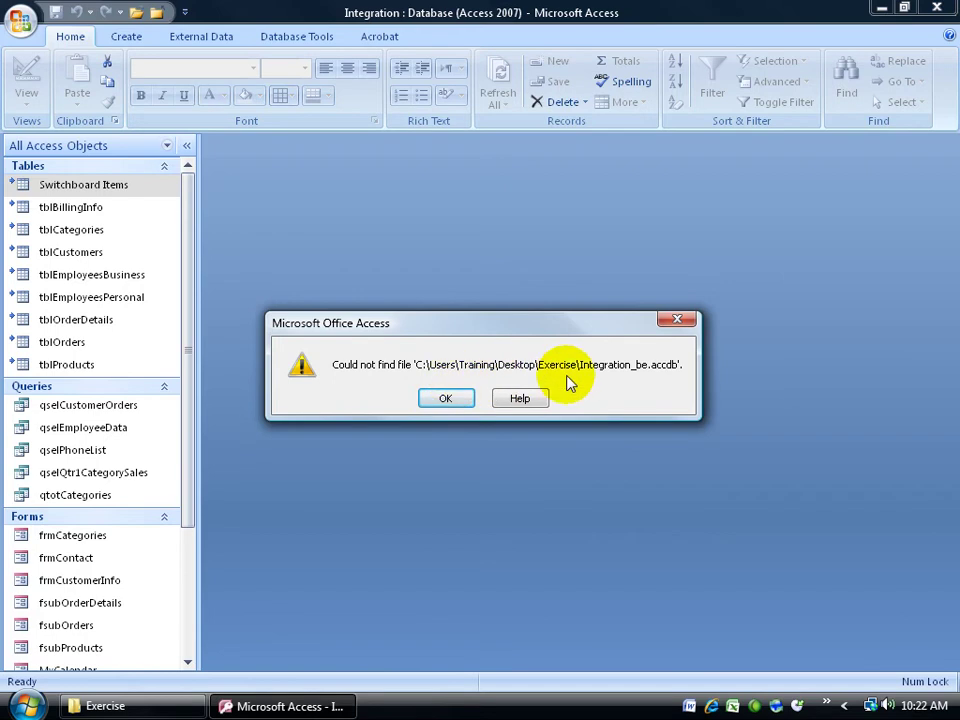
pyautogui.click(447, 398)
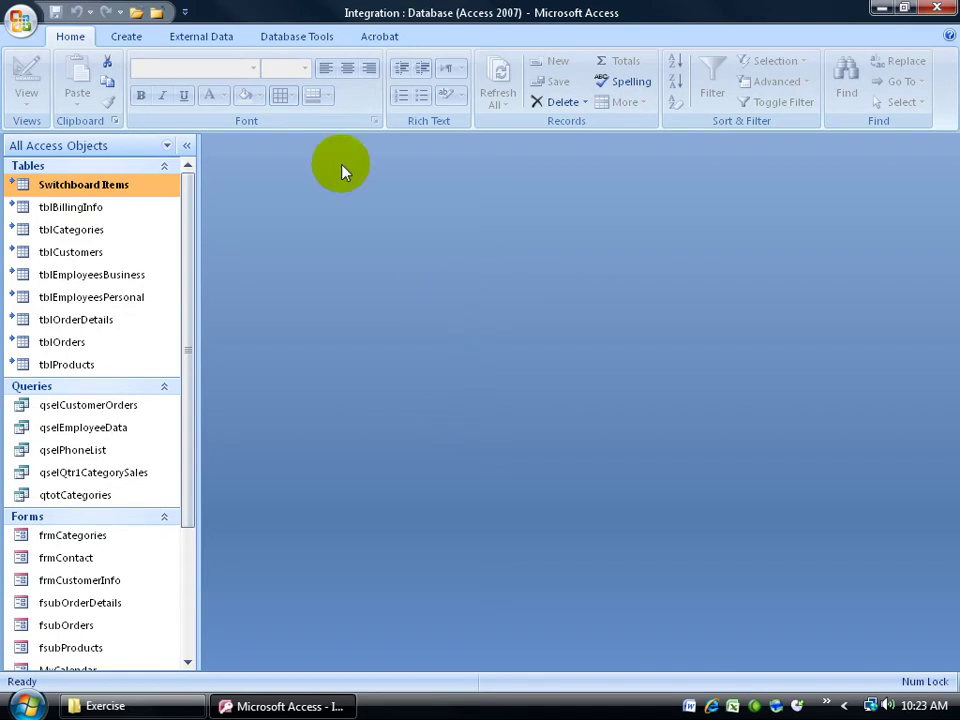
# Select all linked tables for updating in the Linked Table Manager, with always prompting for a new location enabled.
pyautogui.click(297, 36)
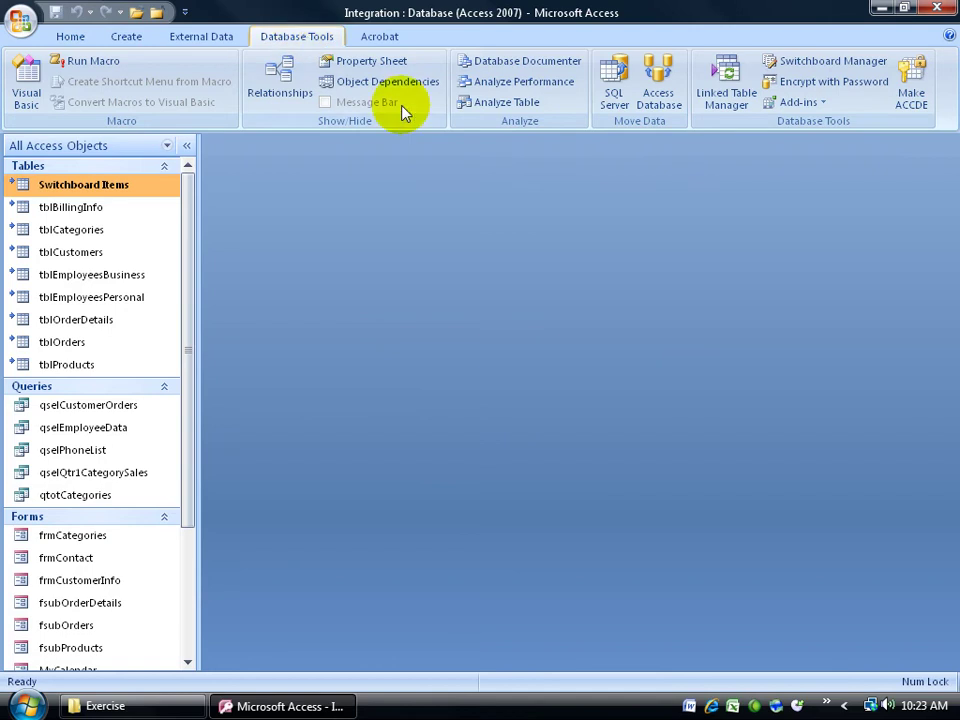
pyautogui.click(729, 96)
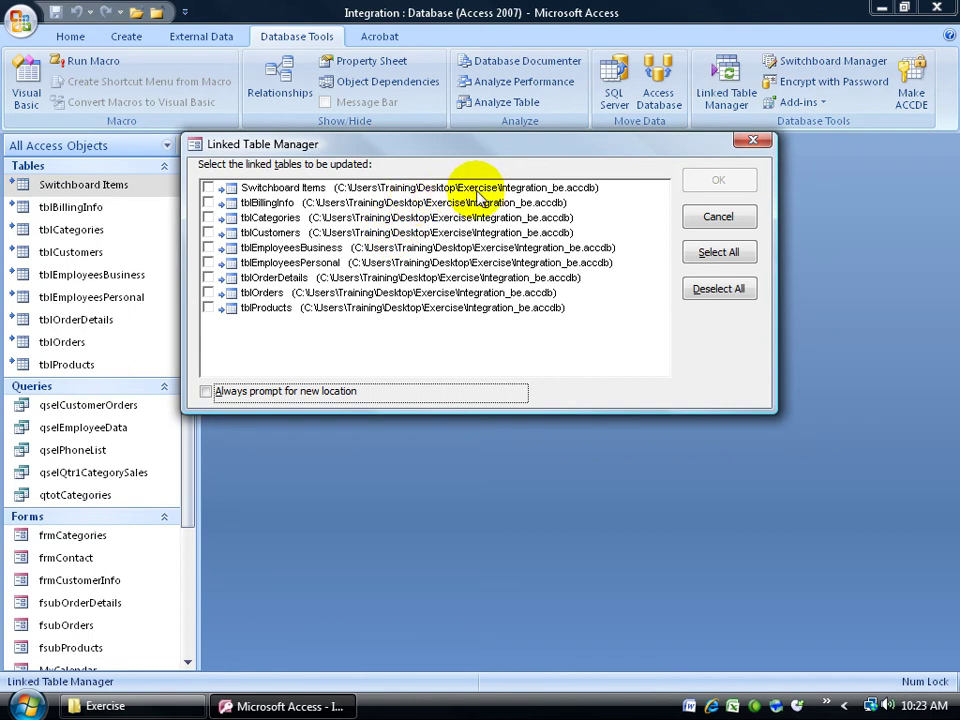
pyautogui.click(719, 253)
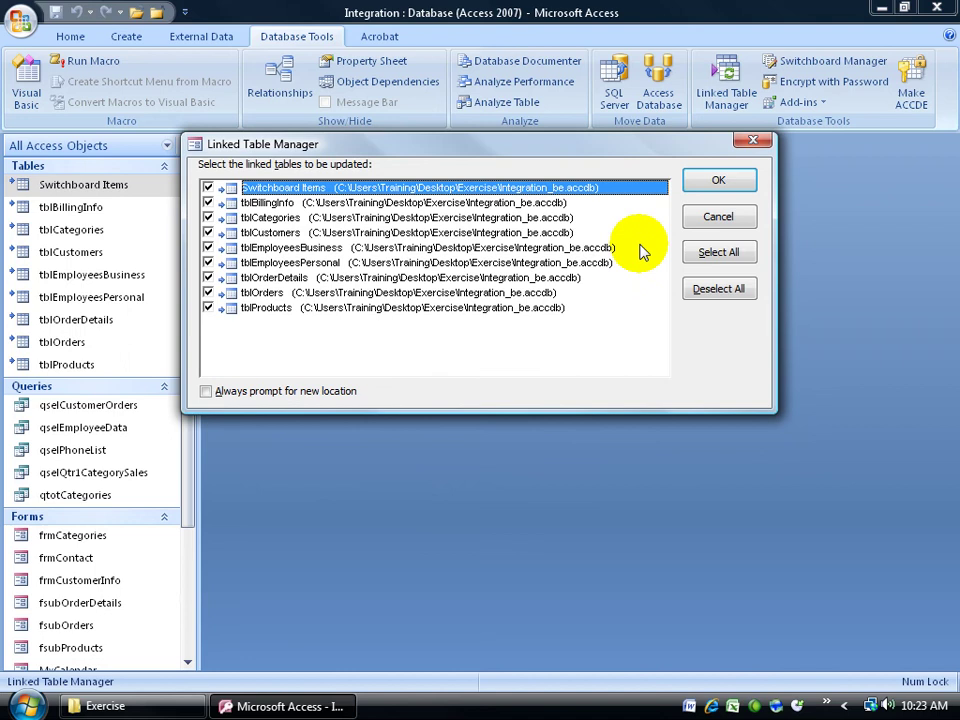
pyautogui.click(208, 392)
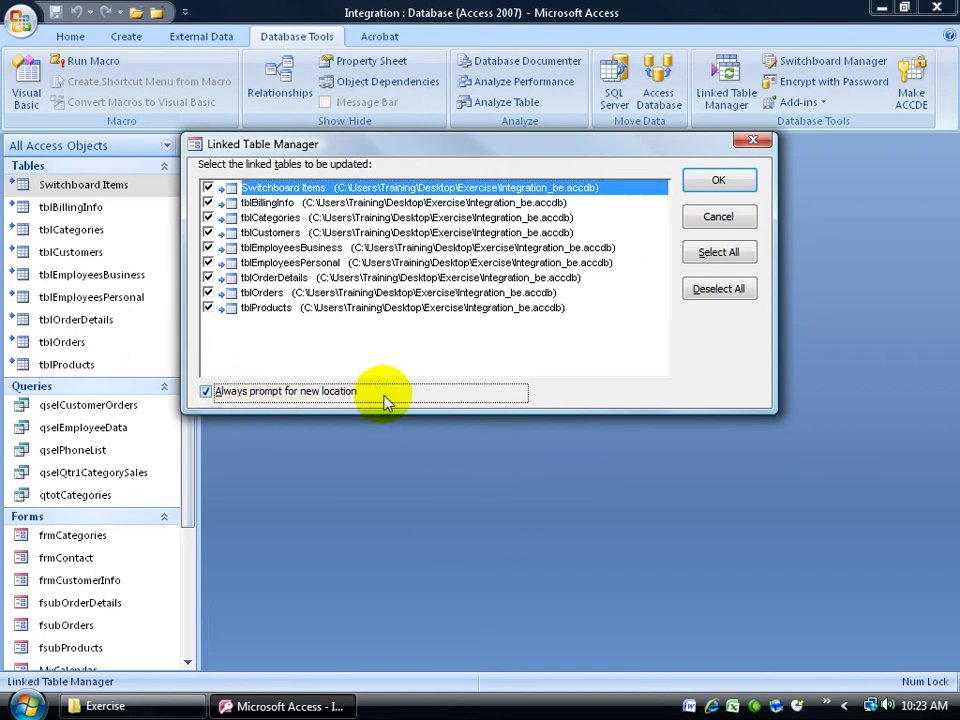
pyautogui.click(716, 185)
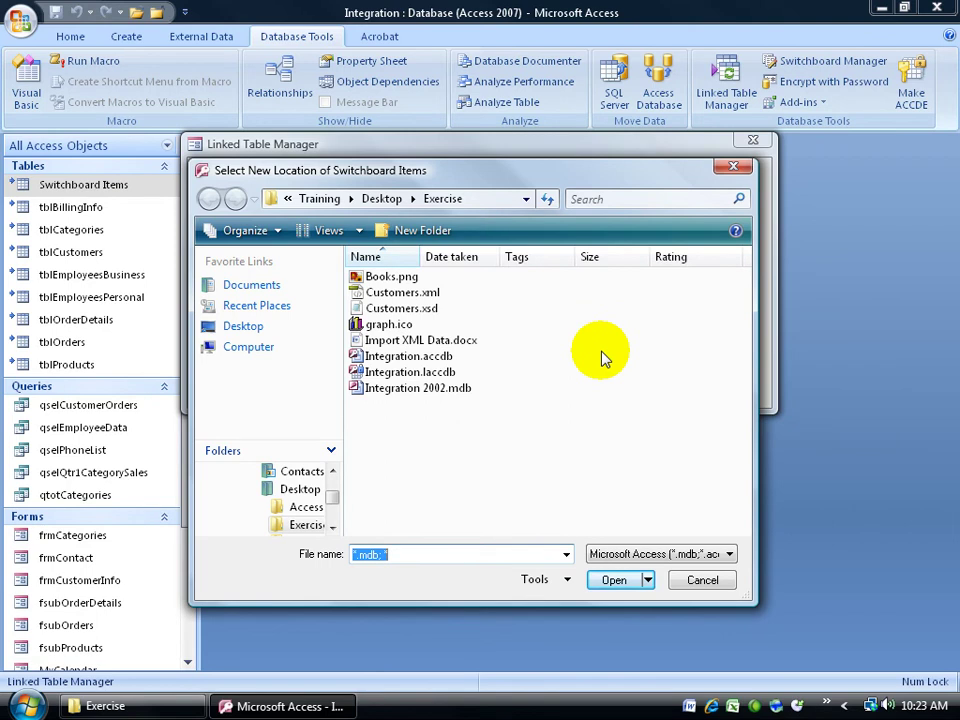
# Relink the selected tables to Integration_be.accdb in the share folder on network device LS-GLD60 and close the Linked Table Manager.
pyautogui.click(241, 326)
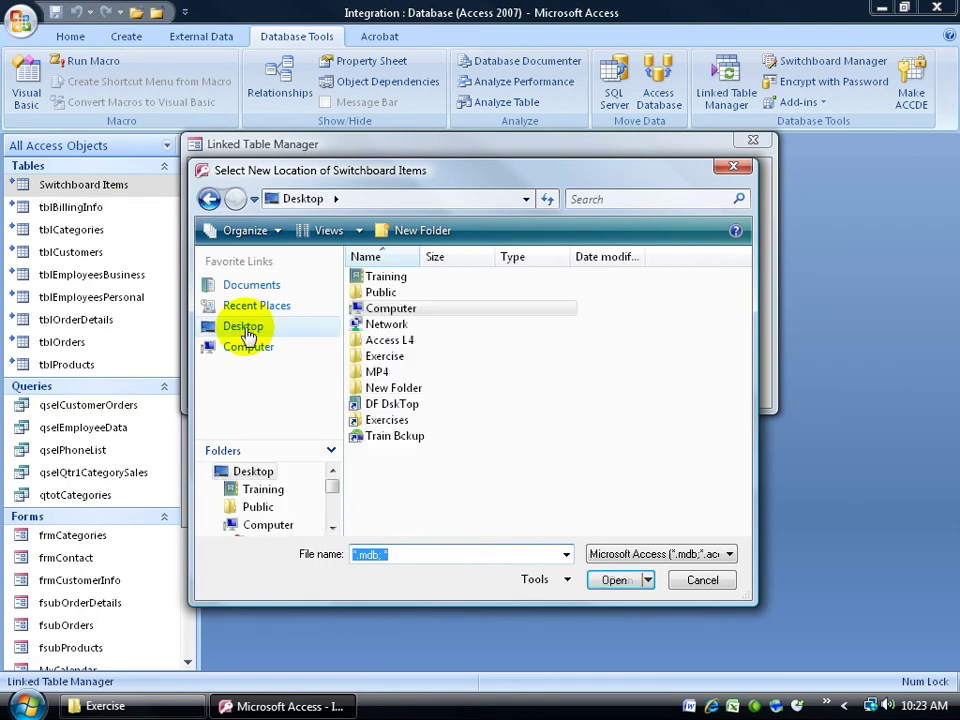
pyautogui.doubleClick(398, 331)
pyautogui.doubleClick(380, 309)
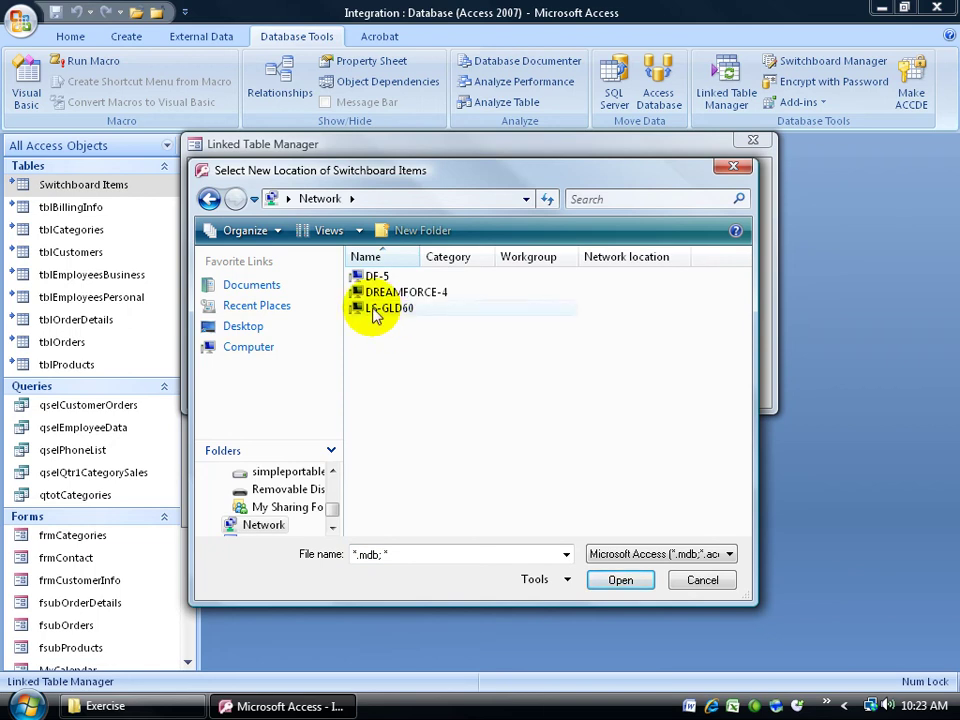
pyautogui.doubleClick(377, 343)
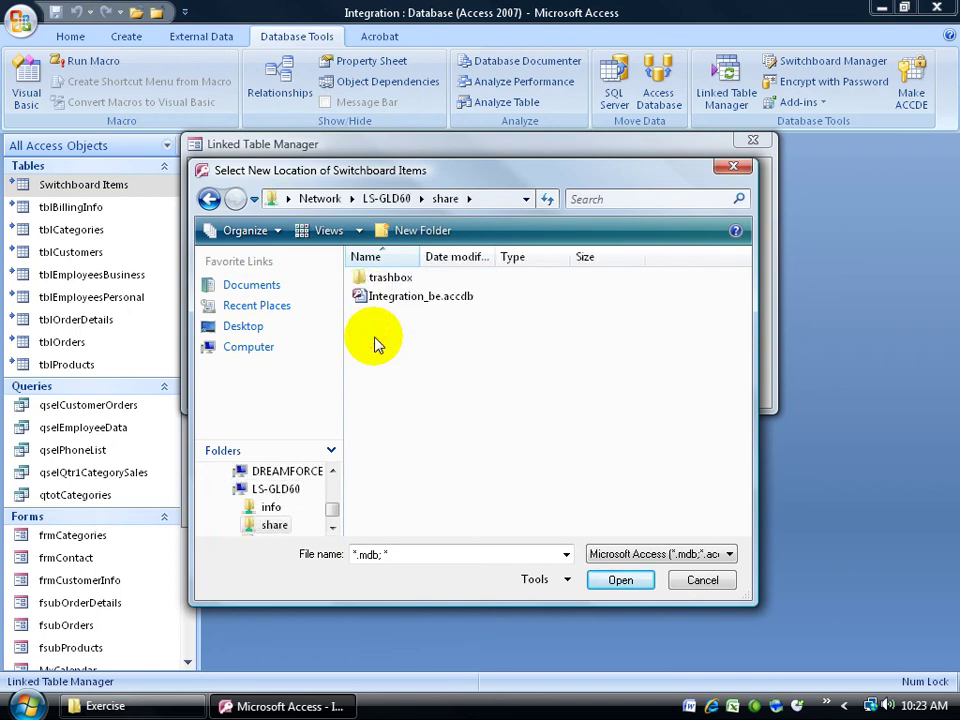
pyautogui.doubleClick(378, 300)
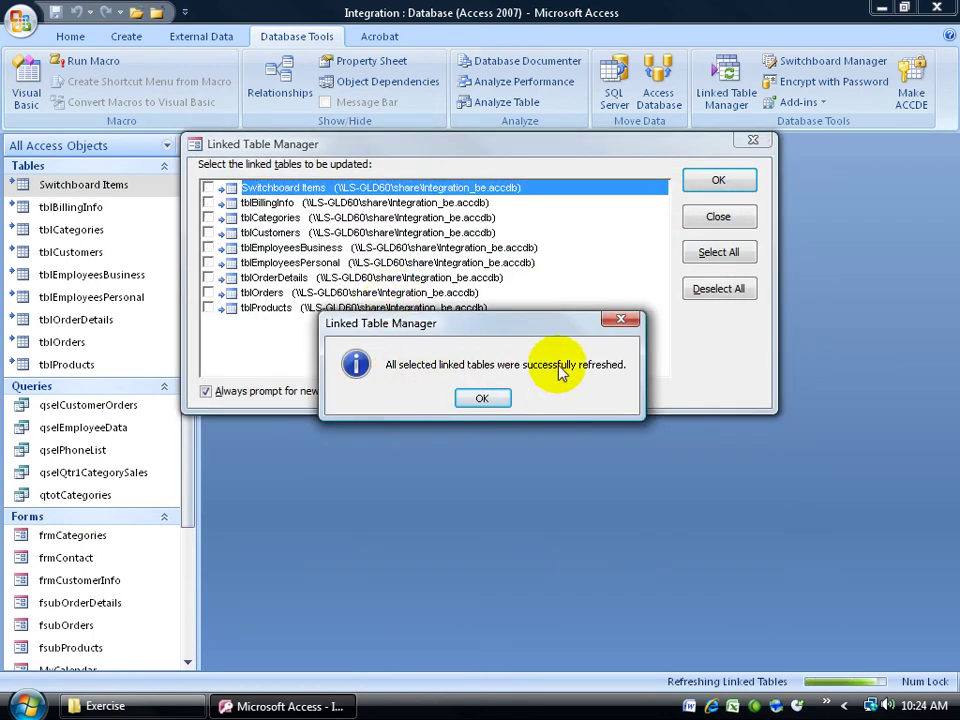
pyautogui.click(483, 397)
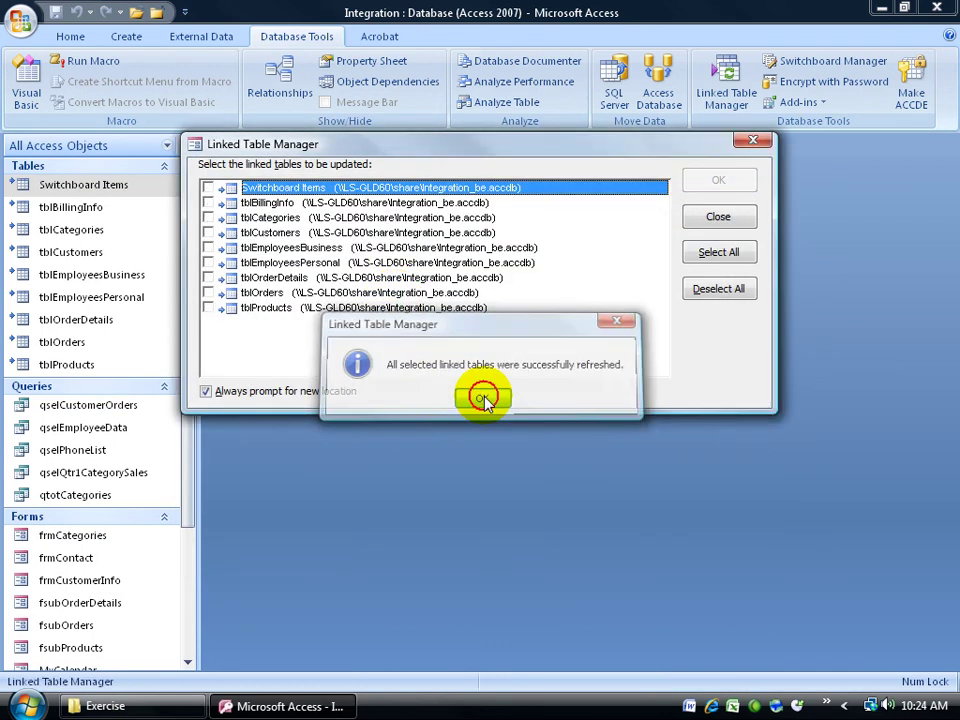
pyautogui.click(720, 215)
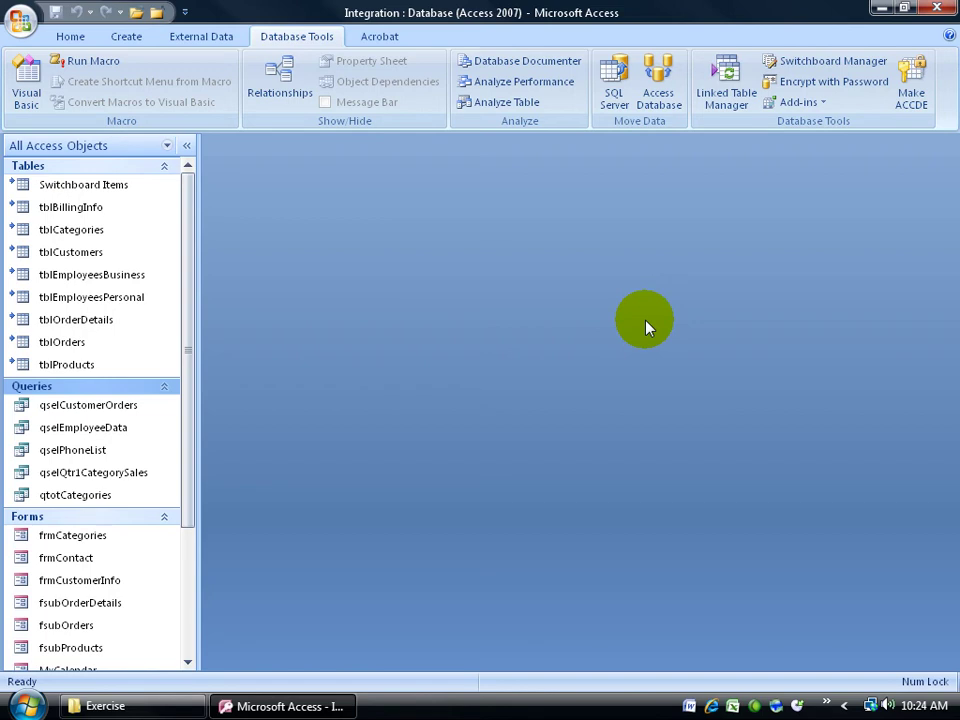
# Open the relinked Switchboard Items table to check its records, and close the database.
pyautogui.doubleClick(63, 188)
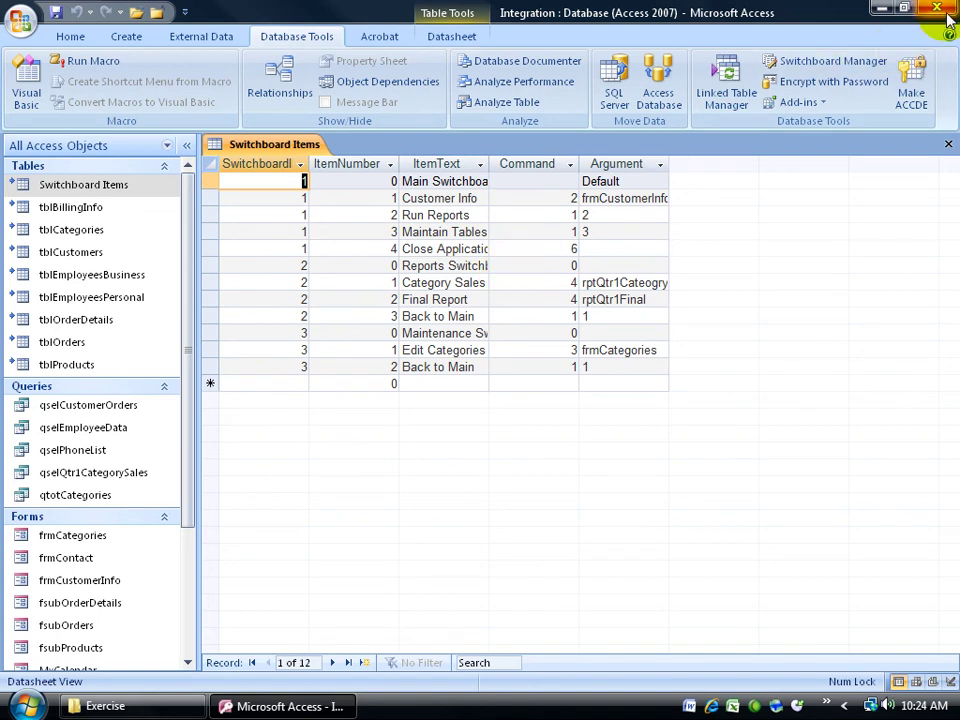
pyautogui.hotkey('alt', 'F4')
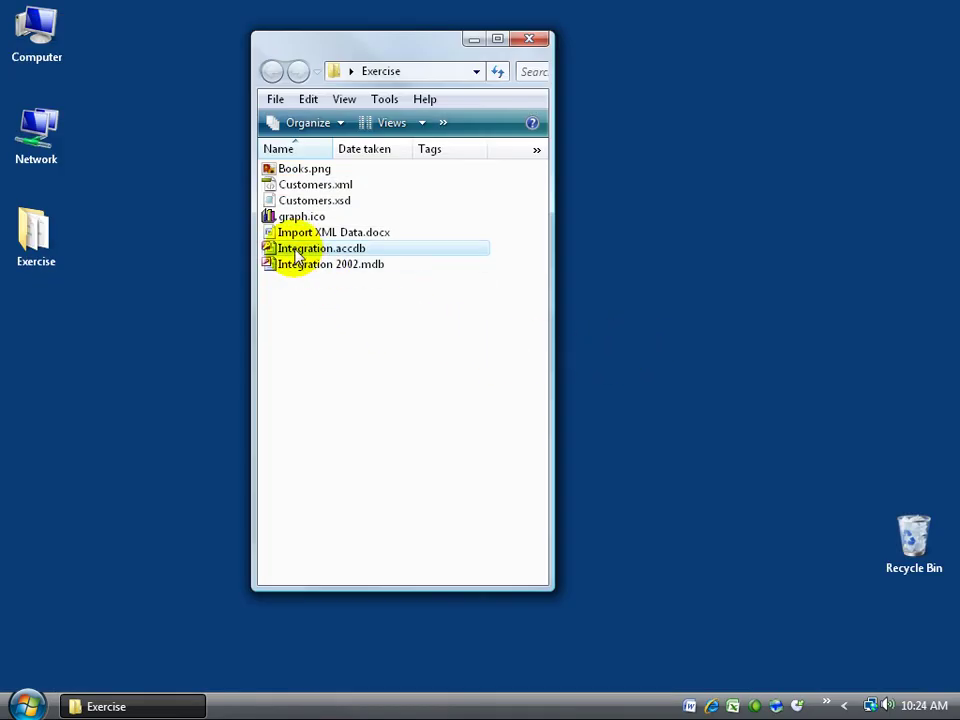